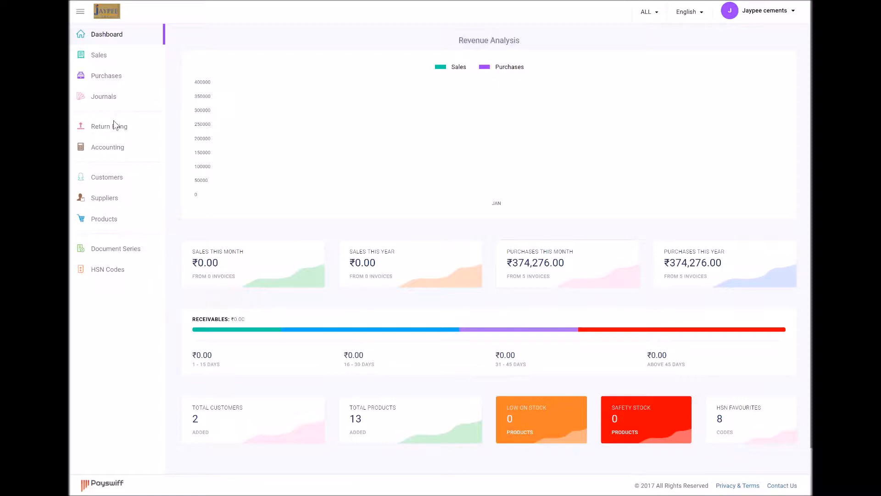
Set the reorder level of SODA EATING 100G to 30 and its safety stock to 28 in the products list, and save the product.
click(102, 220)
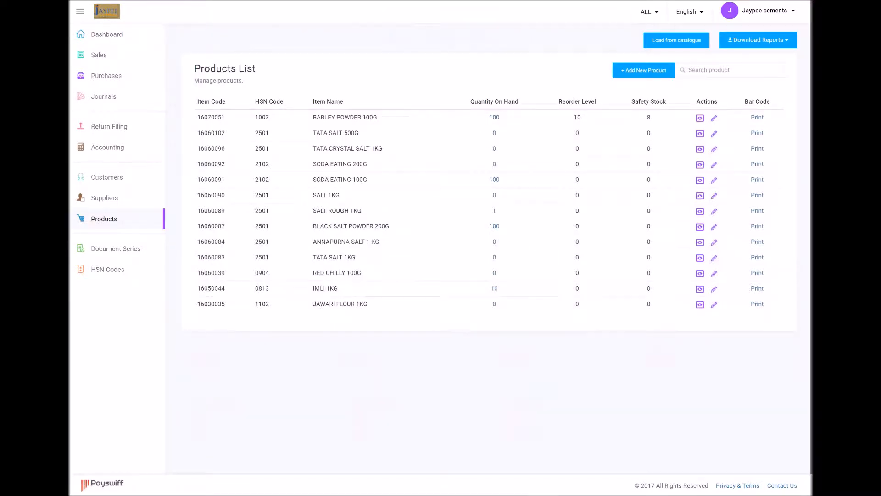
triple_click(374, 120)
click(473, 120)
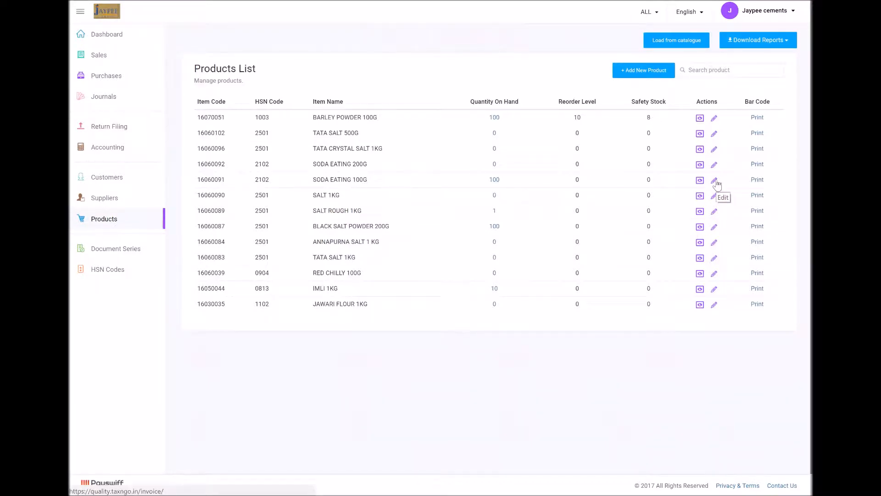
click(715, 180)
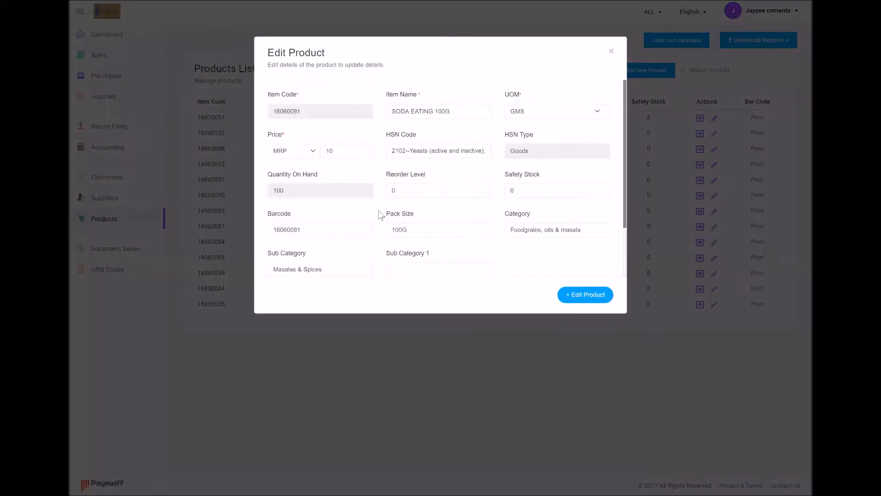
double_click(394, 190)
text(3)
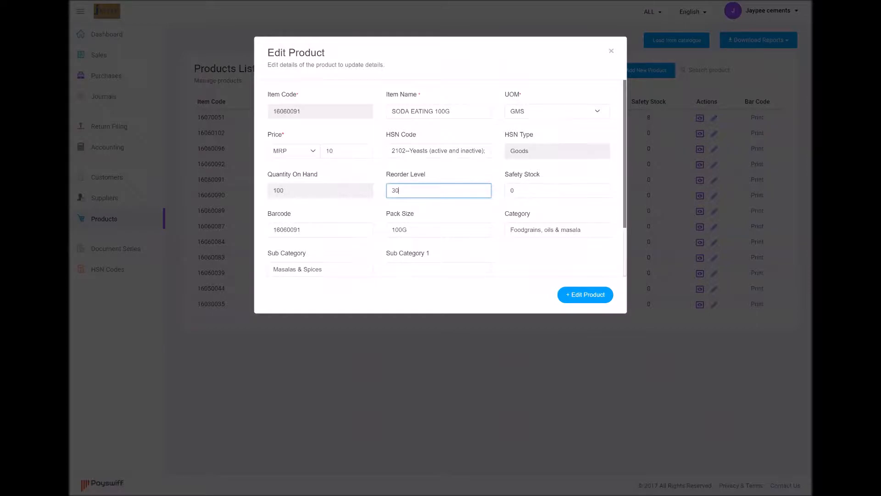
key(Tab)
text(2)
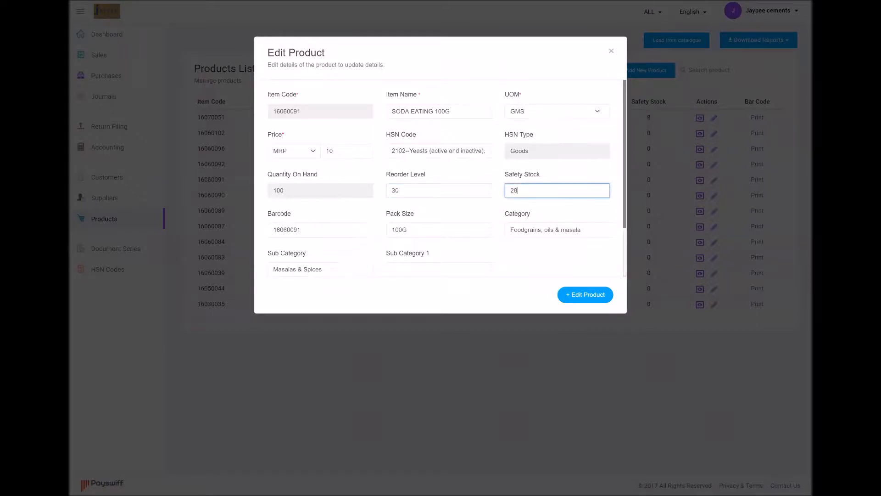
click(609, 302)
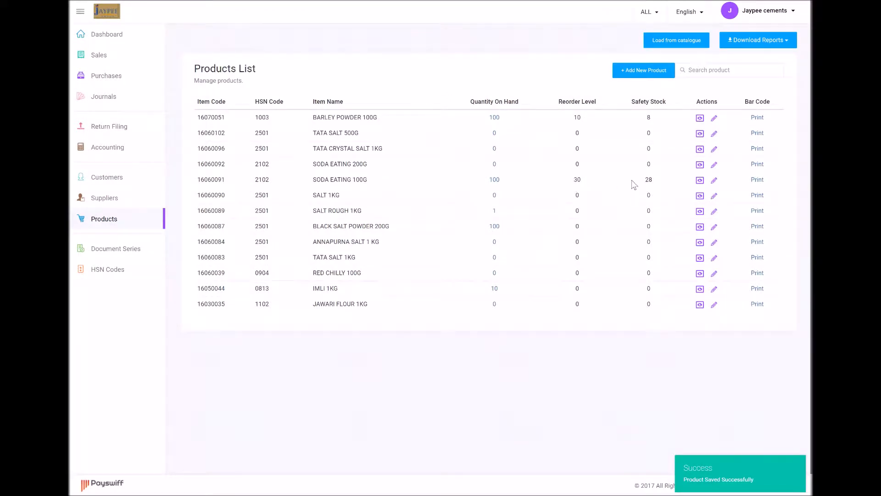
Review the BARLEY POWDER 100G and SODA EATING 100G entries and check the low-stock and safety-stock counts on the dashboard.
drag(369, 180, 309, 184)
drag(377, 117, 363, 118)
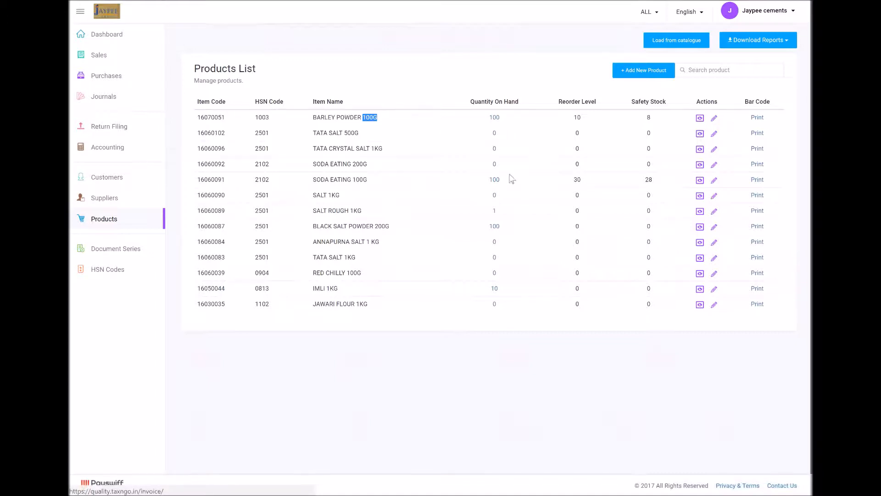
click(94, 57)
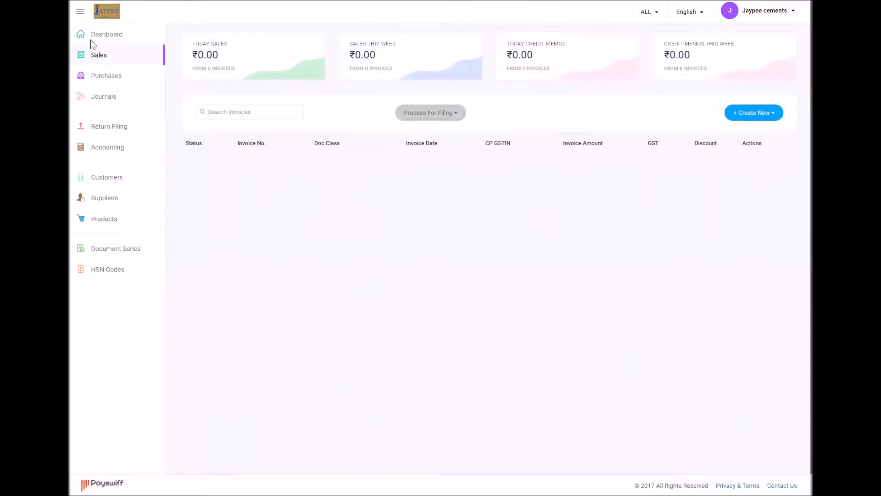
click(92, 35)
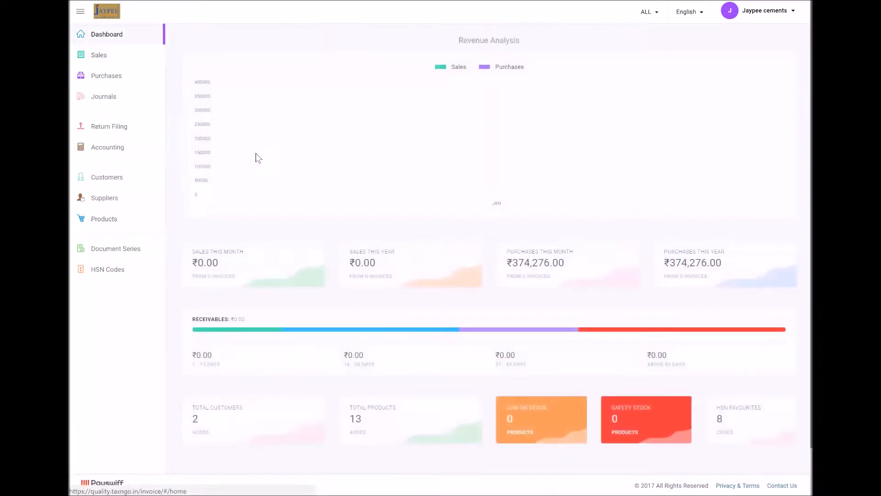
scroll(255, 153, down, 2)
drag(523, 364, 508, 367)
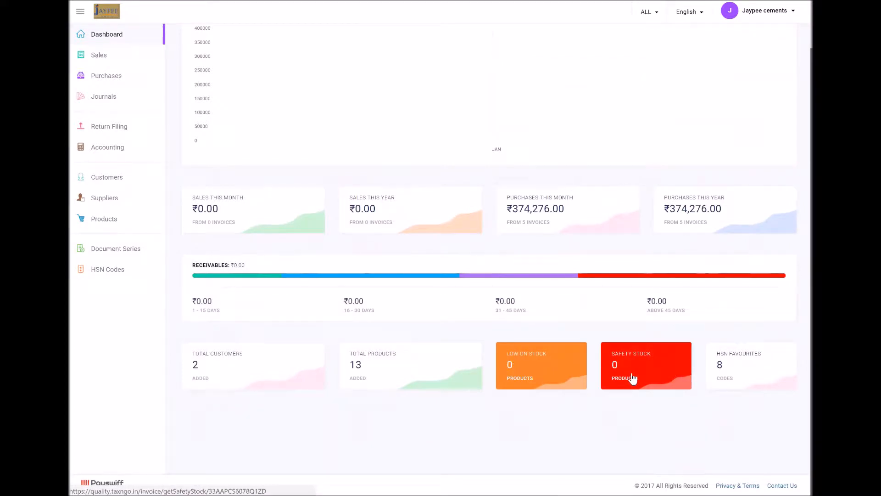
Start a new sales invoice and assign the second existing customer found by searching for "r".
click(108, 58)
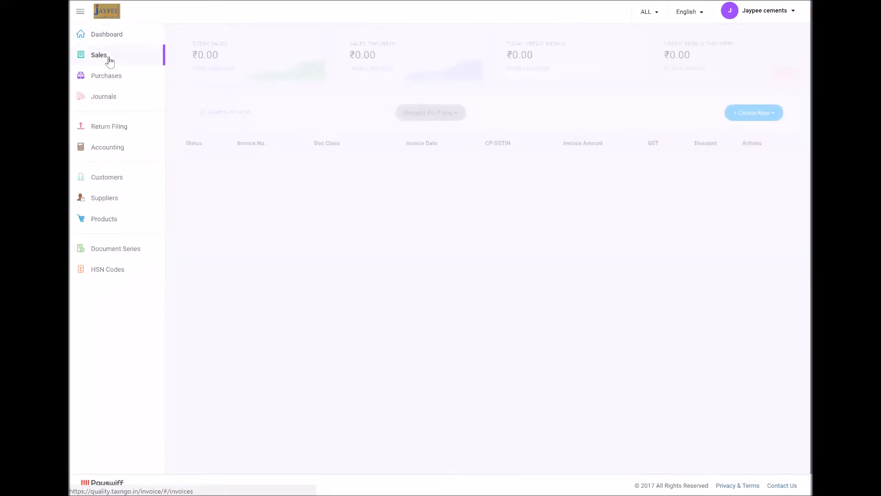
click(755, 114)
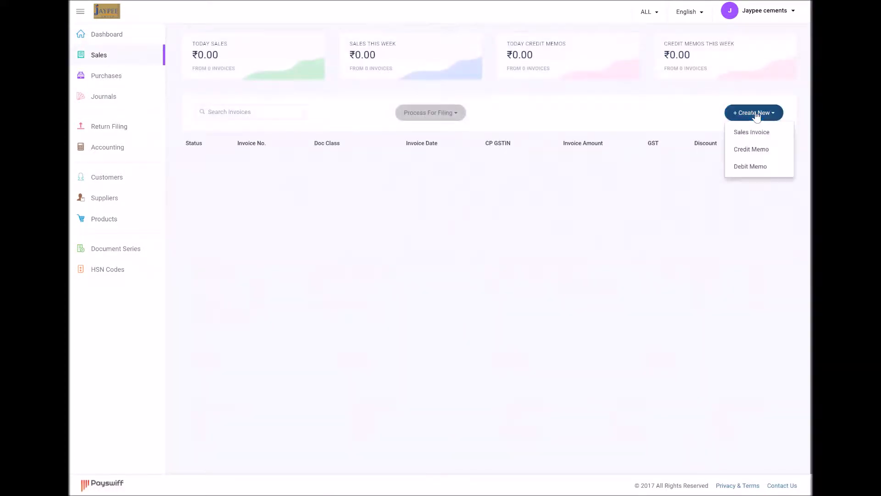
click(755, 134)
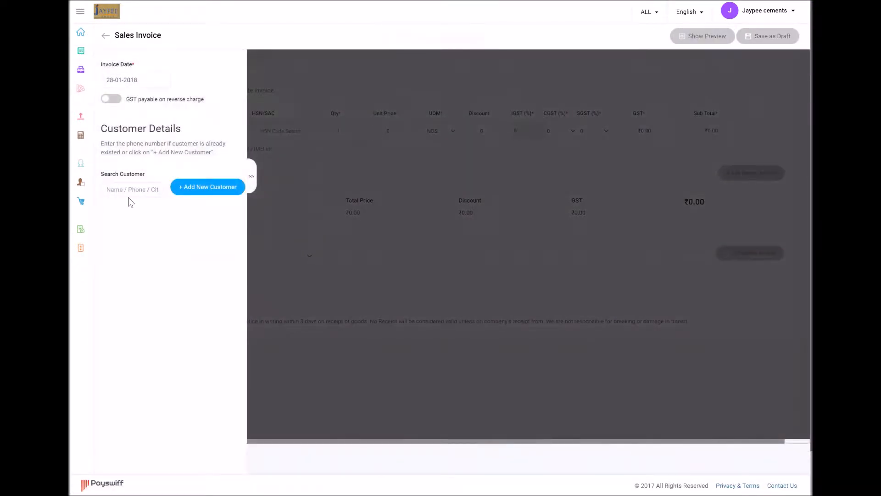
click(107, 189)
text(r)
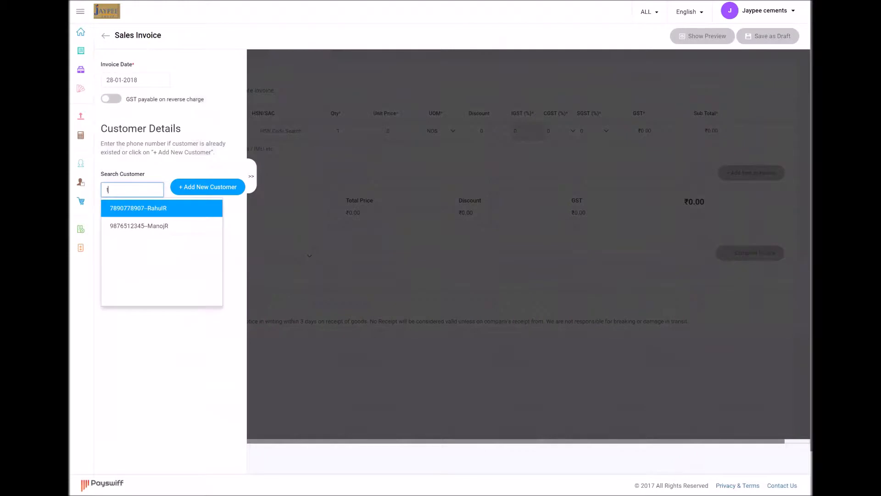
click(141, 224)
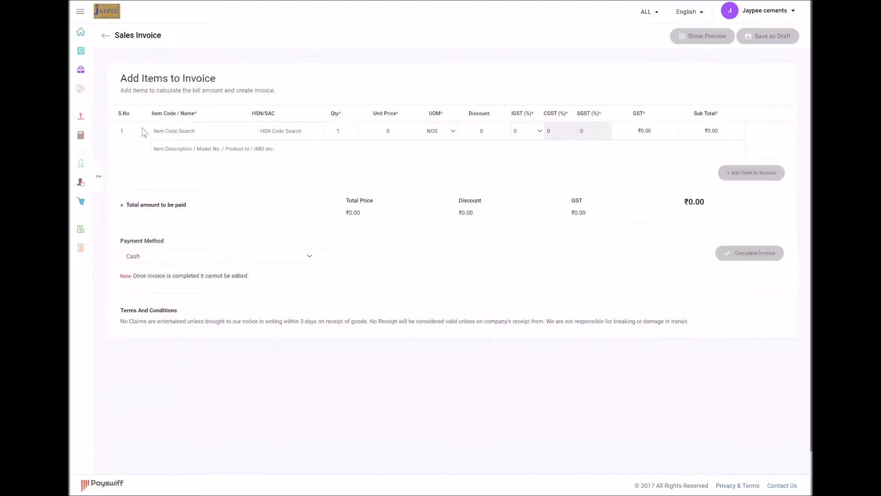
Add BARLEY POWDER 100G to the invoice with a quantity of 90.
click(204, 131)
text(ba)
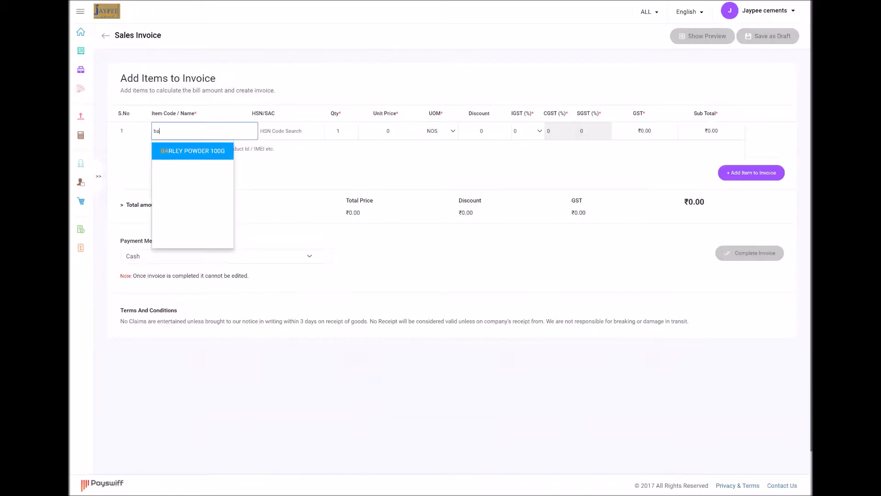
click(182, 154)
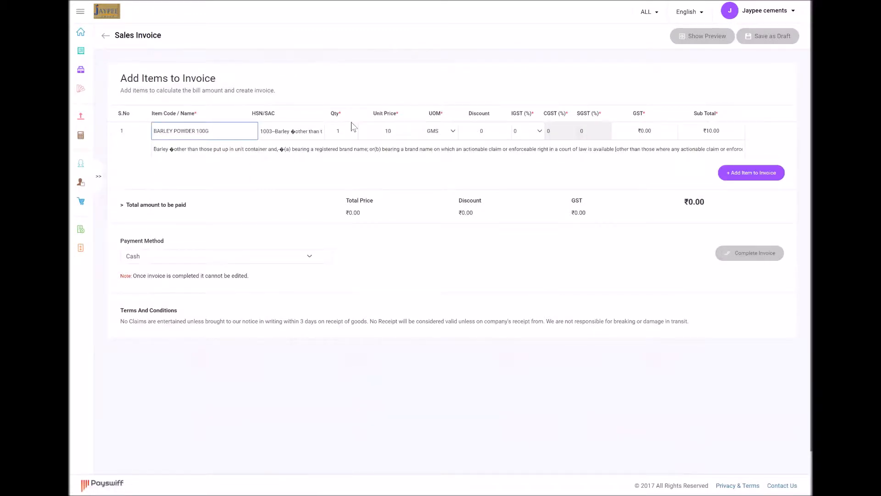
click(339, 131)
key(BackSpace)
text(90)
key(Tab)
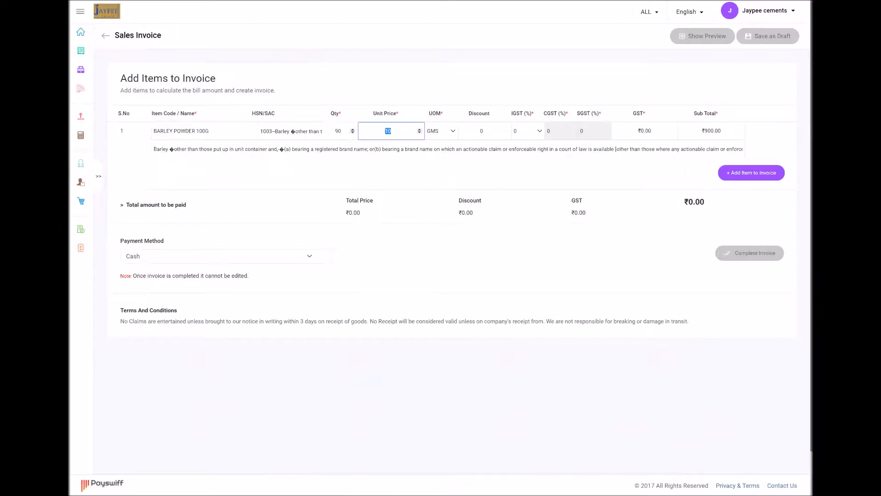
click(735, 175)
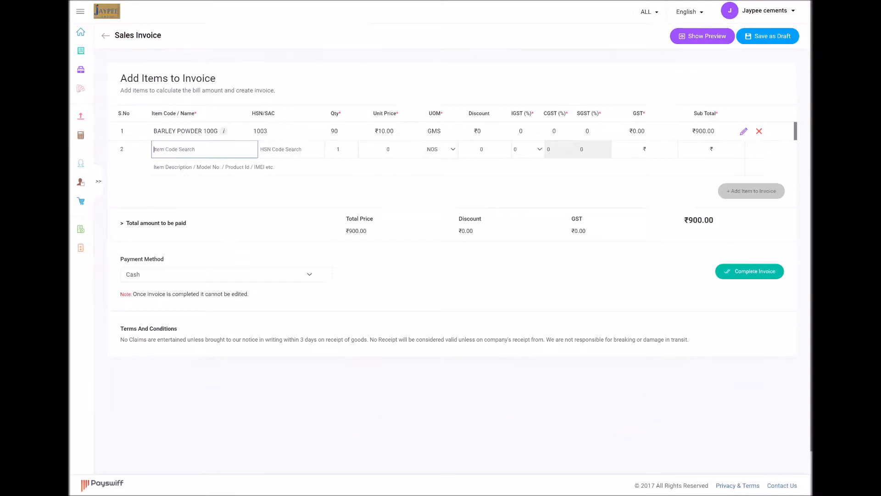
Add SODA EATING 200G to the invoice with a quantity of 89.
text(s)
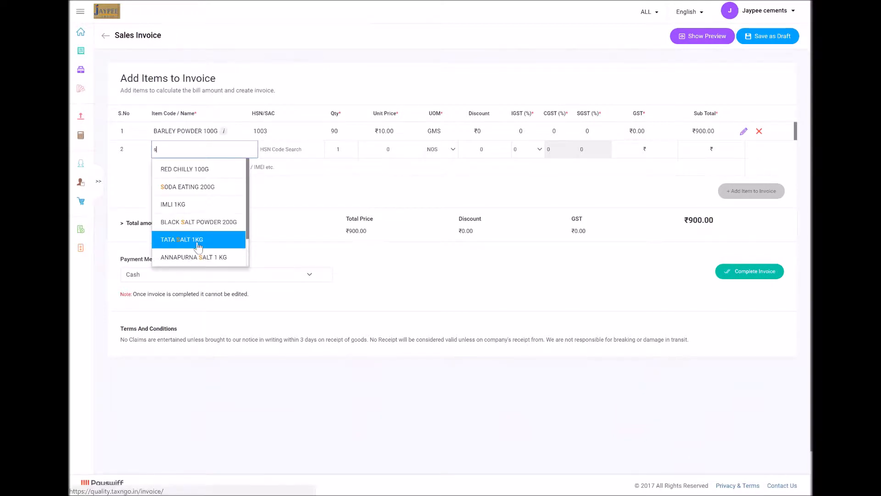
click(187, 187)
click(339, 149)
key(BackSpace)
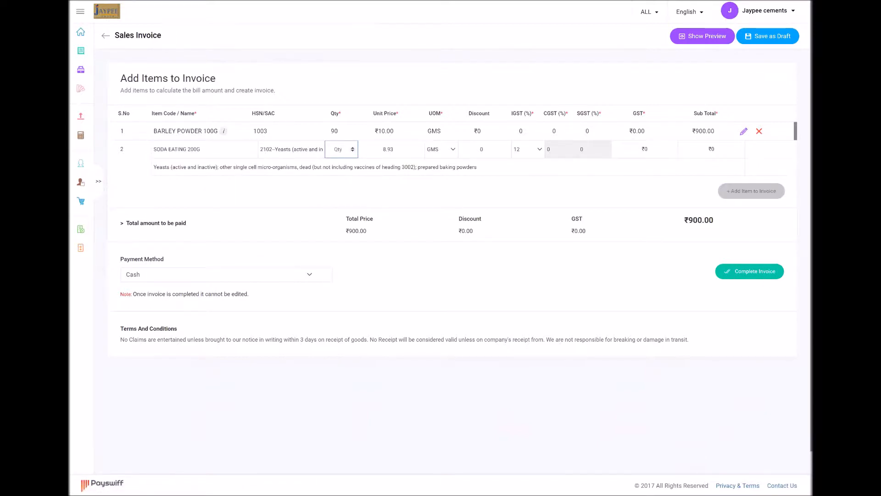
text(89)
key(Tab)
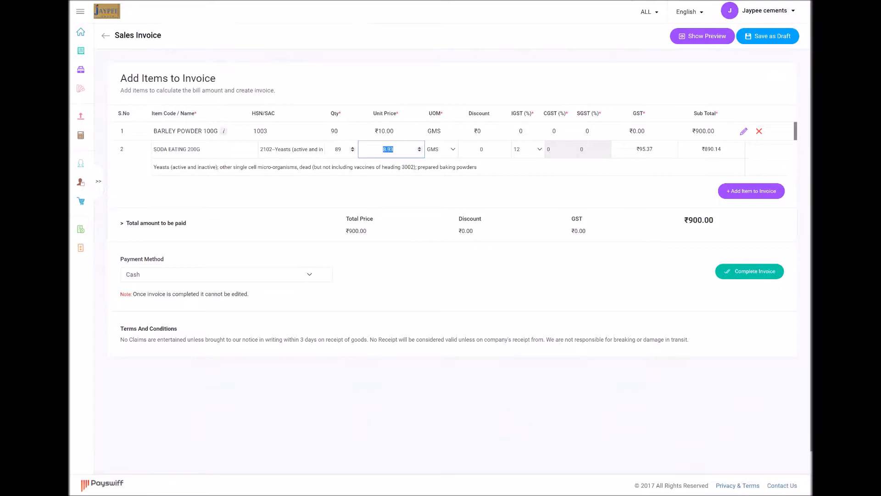
click(755, 192)
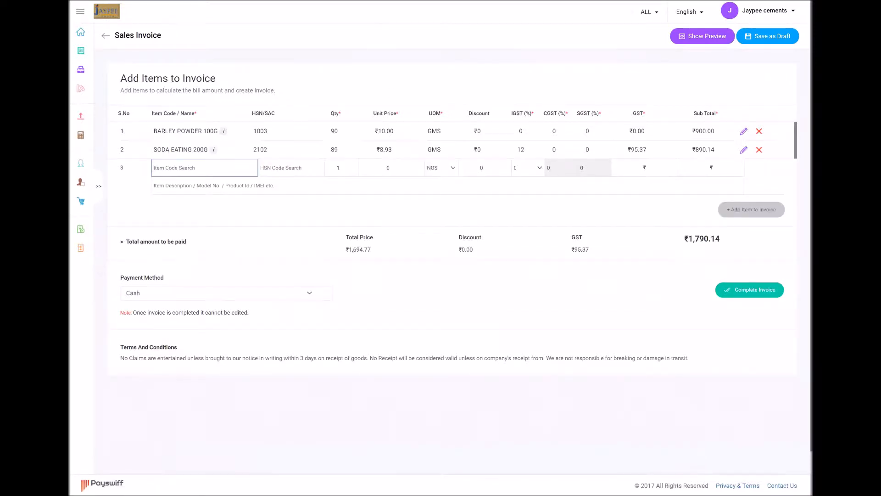
Set the IGST rate of the BARLEY POWDER 100G line to 18% and add the line back to the invoice.
click(744, 132)
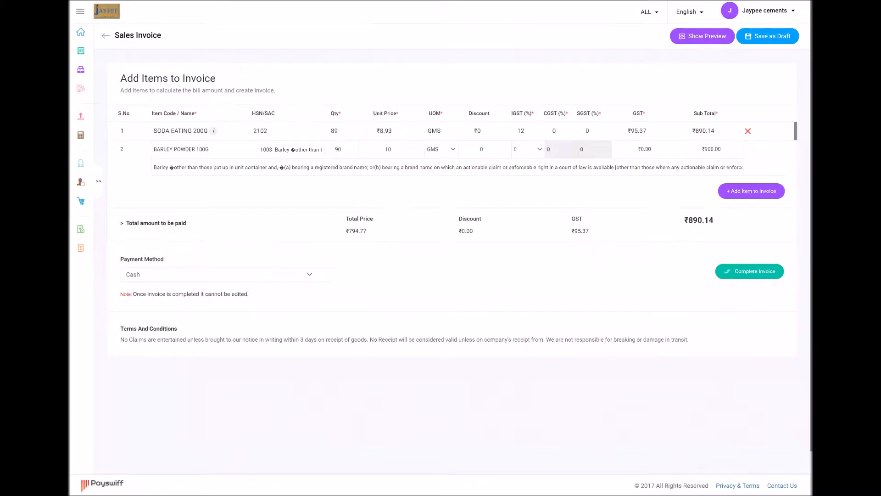
click(539, 154)
click(521, 270)
click(726, 192)
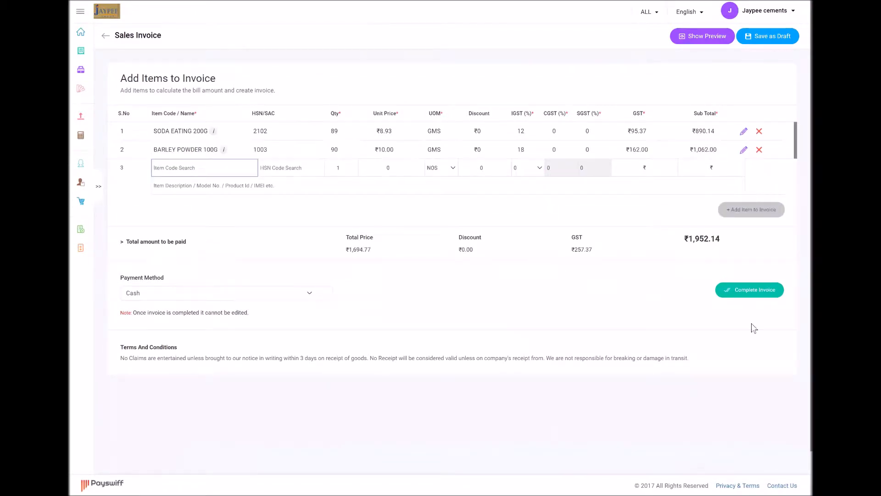
Remove the SODA EATING 200G line from the sales invoice and complete the invoice.
click(755, 295)
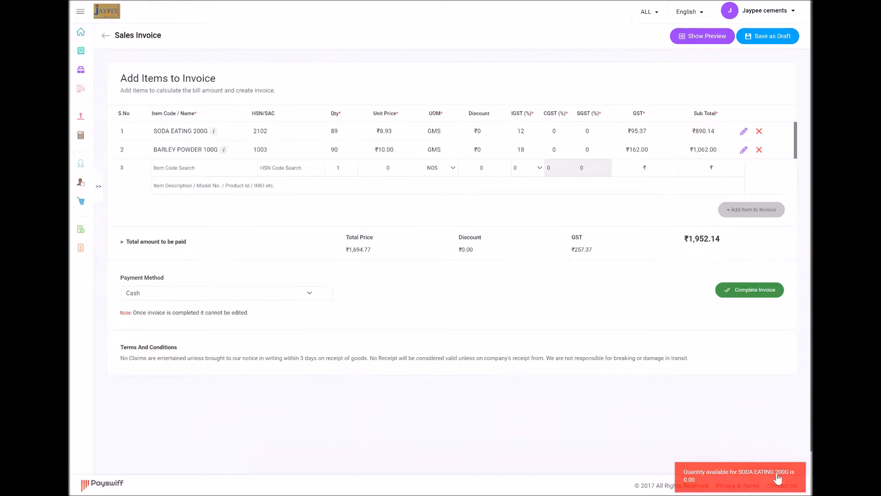
click(759, 131)
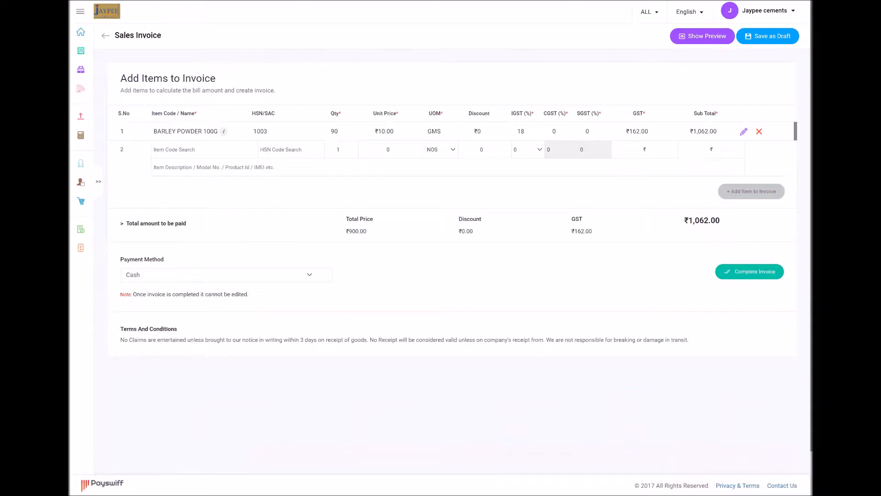
click(734, 276)
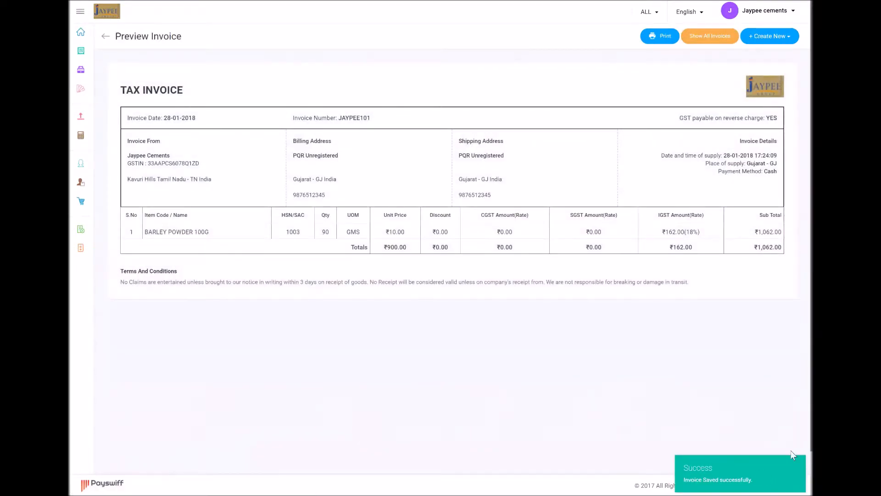
Check the quantity on hand and reorder level of BARLEY POWDER 100G in the products list, and the dashboard's stock counts.
click(105, 36)
click(88, 35)
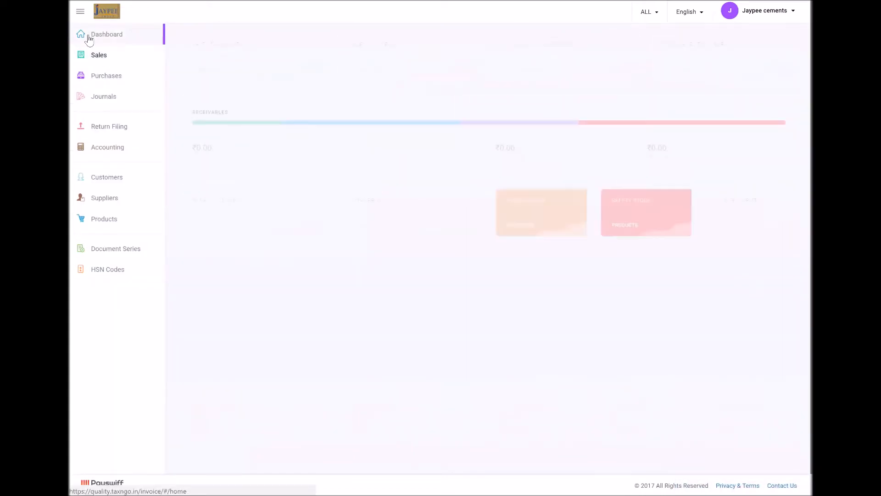
click(112, 220)
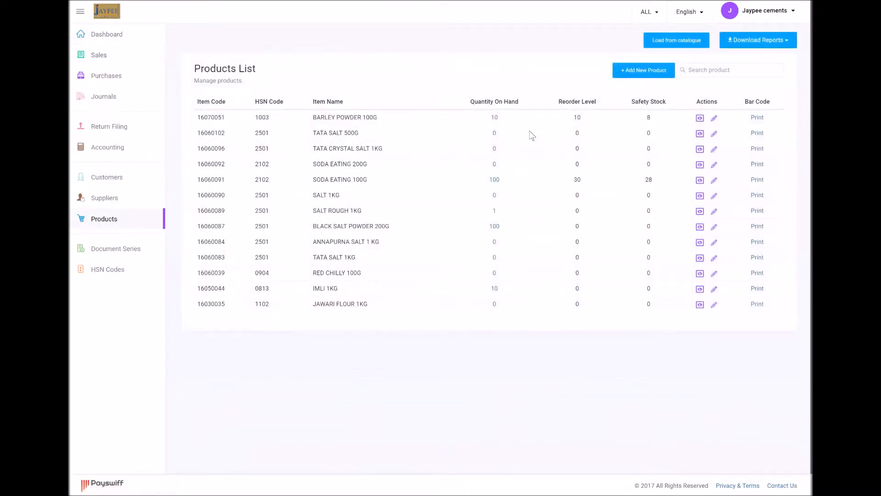
drag(498, 117, 486, 117)
double_click(584, 122)
click(94, 36)
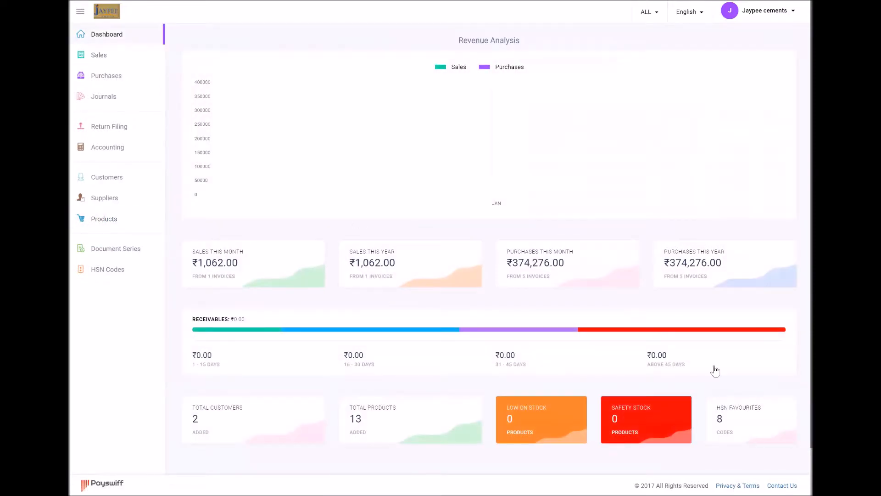
Start a new sales invoice and enter BARLEY POWDER 100G as its item with a quantity of 5.
click(104, 59)
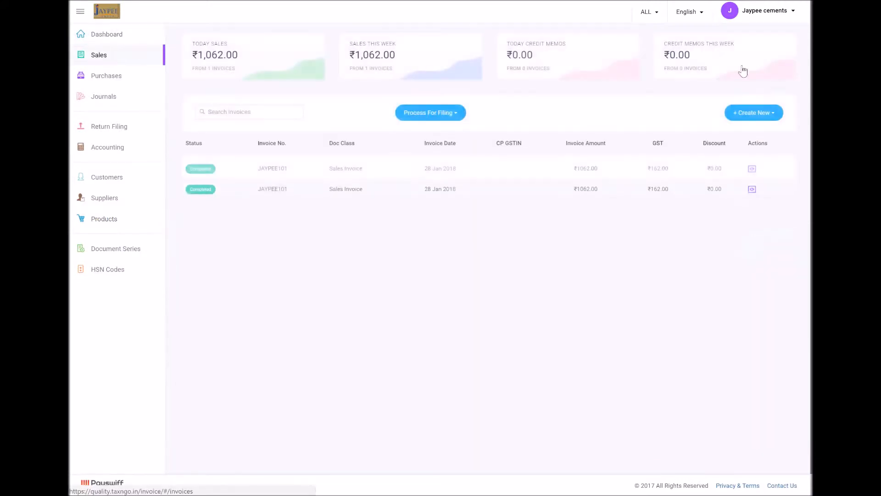
click(742, 118)
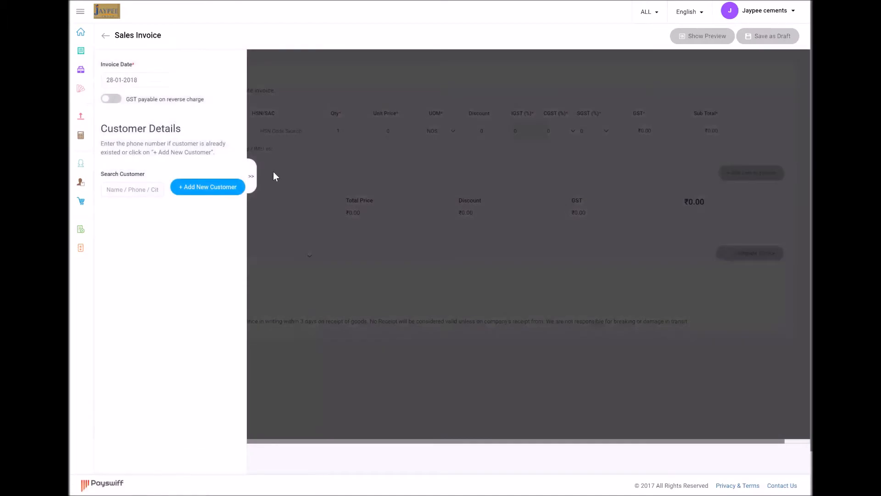
click(251, 155)
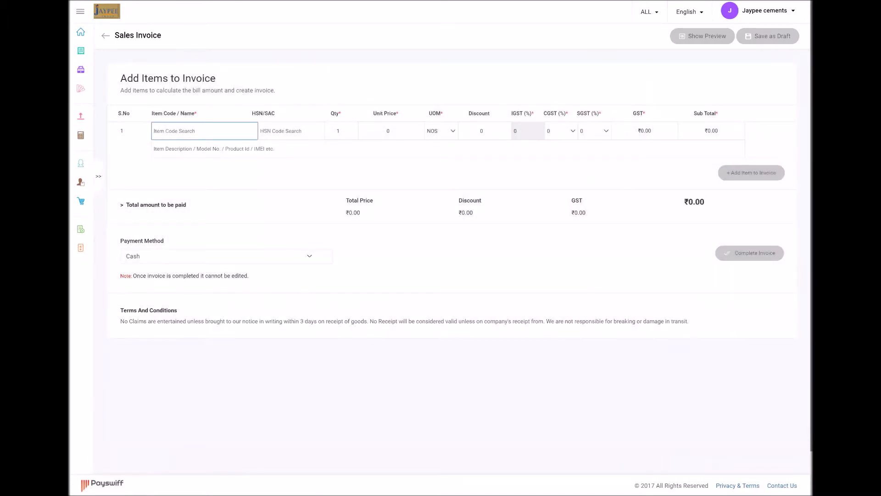
text(bar)
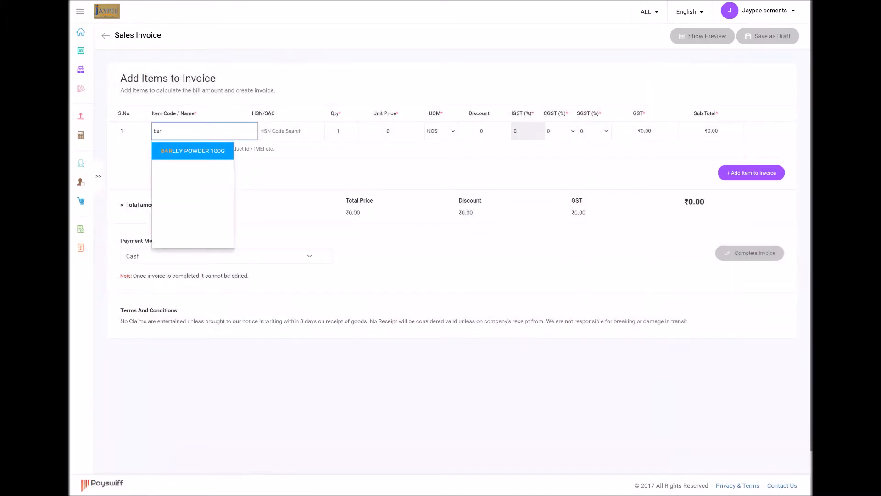
click(196, 153)
double_click(338, 132)
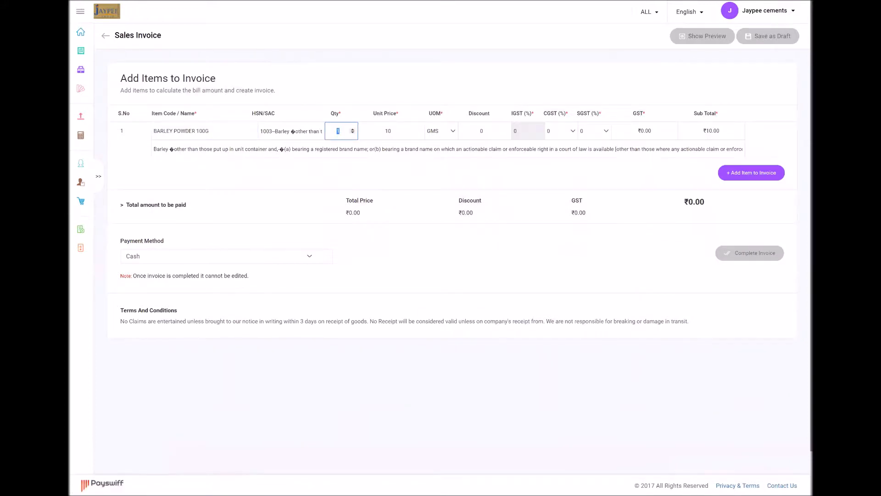
text(5)
key(Tab)
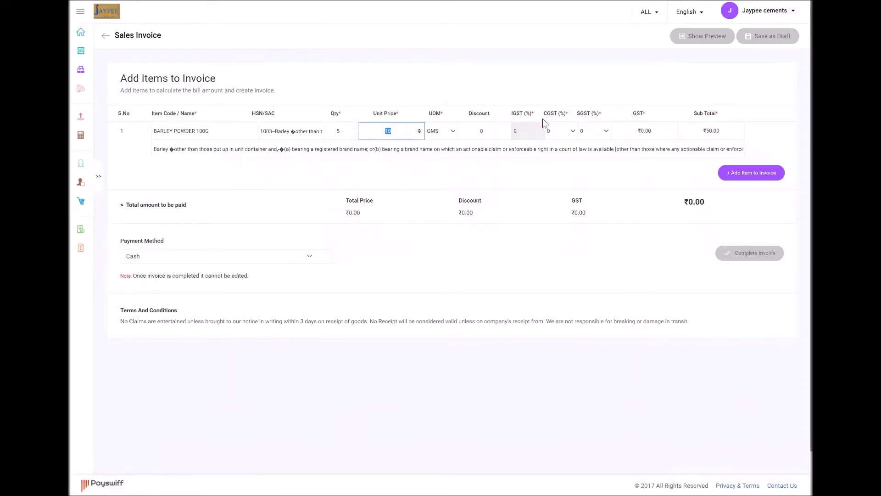
Add the BARLEY POWDER 100G line to the invoice with a CGST rate of 6% and complete the invoice.
click(560, 138)
click(563, 236)
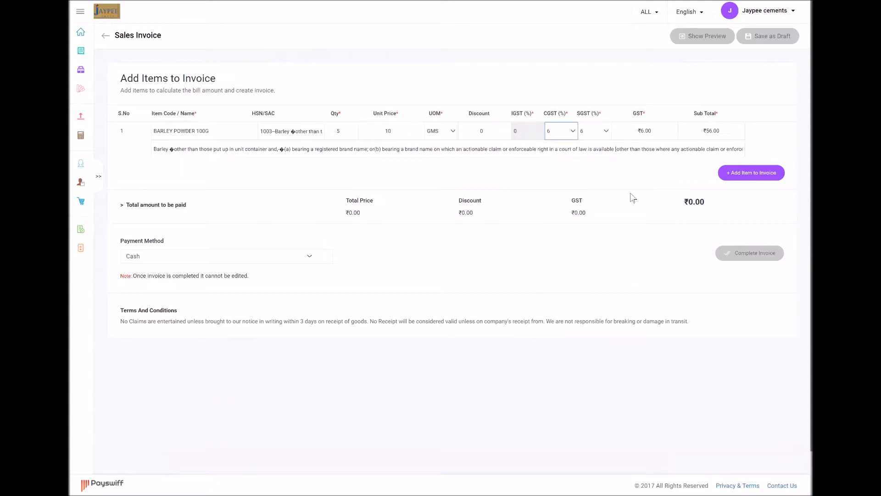
click(743, 183)
click(751, 267)
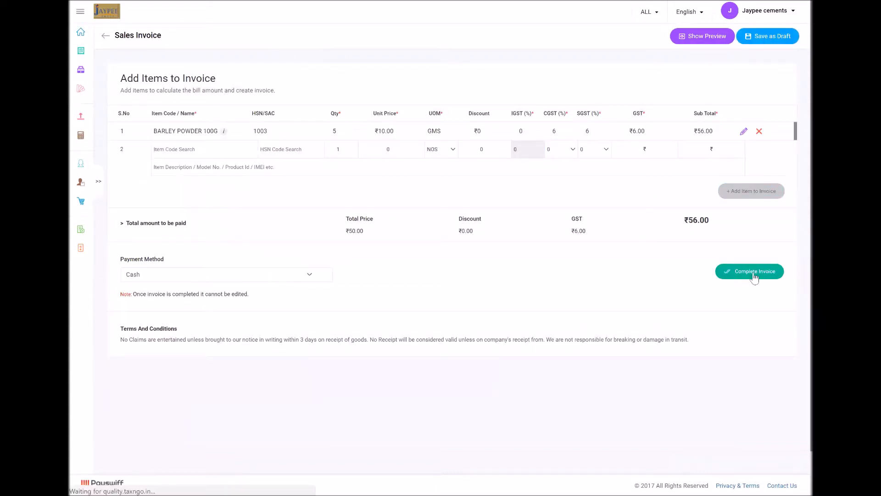
Return to the dashboard and check the low on stock and safety stock counts.
click(105, 37)
click(106, 36)
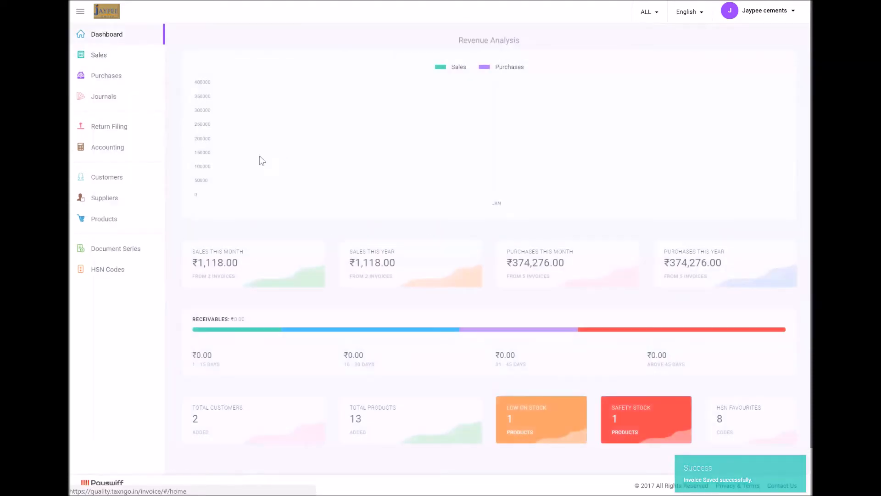
scroll(543, 387, down, 1)
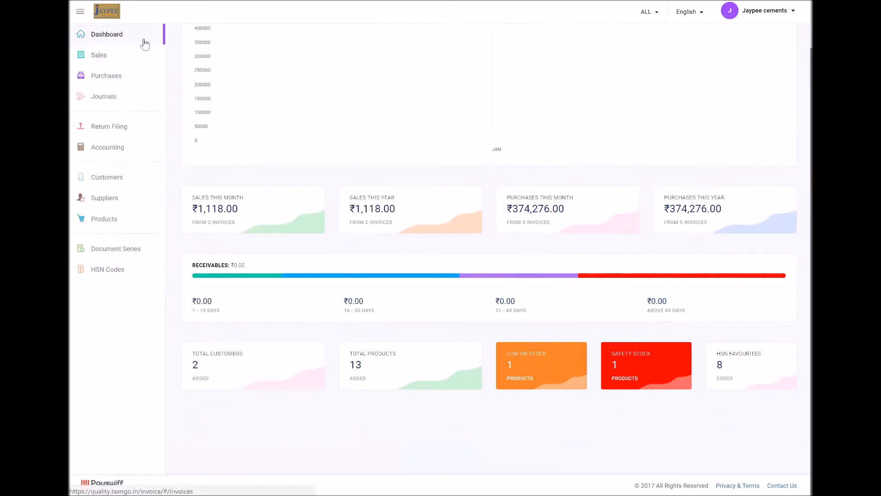
View the product details of BARLEY POWDER 100G, comparing its quantity on hand with its reorder level and safety stock.
click(112, 220)
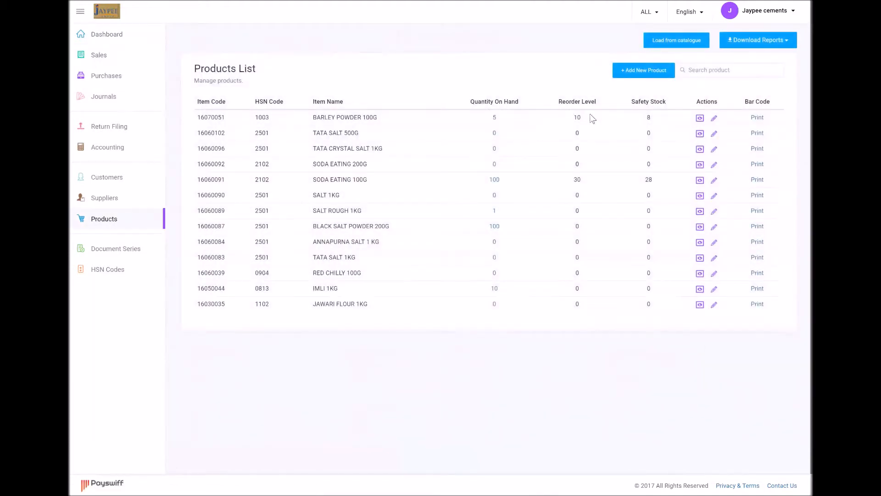
click(700, 120)
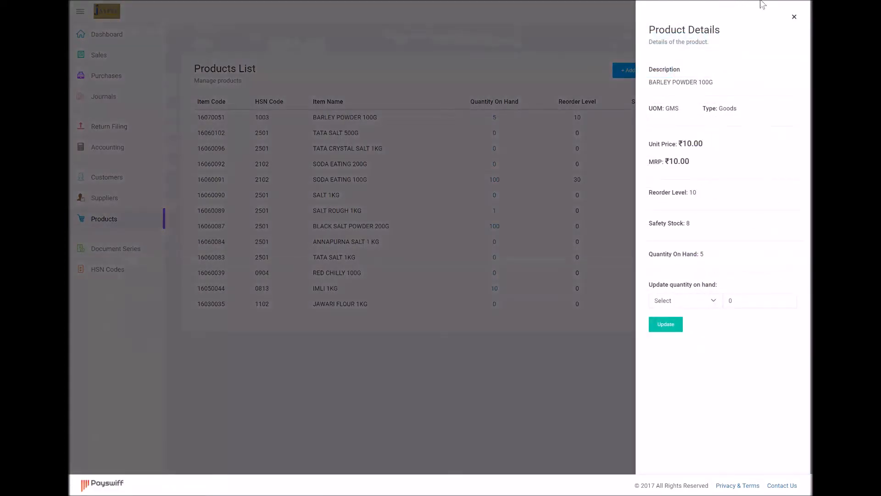
click(611, 392)
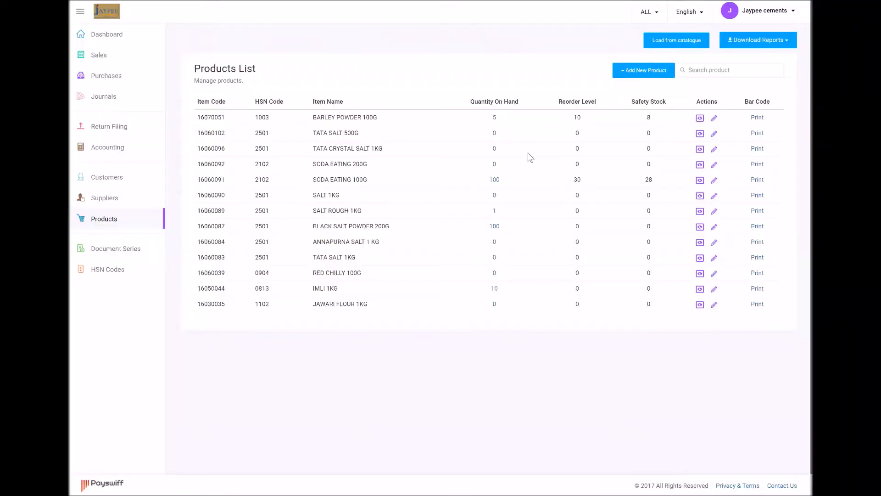
Examine the transaction history of BARLEY POWDER 100G, tracing the adjustments and sales invoices through opening stock, transaction quantity and closing stock.
click(495, 118)
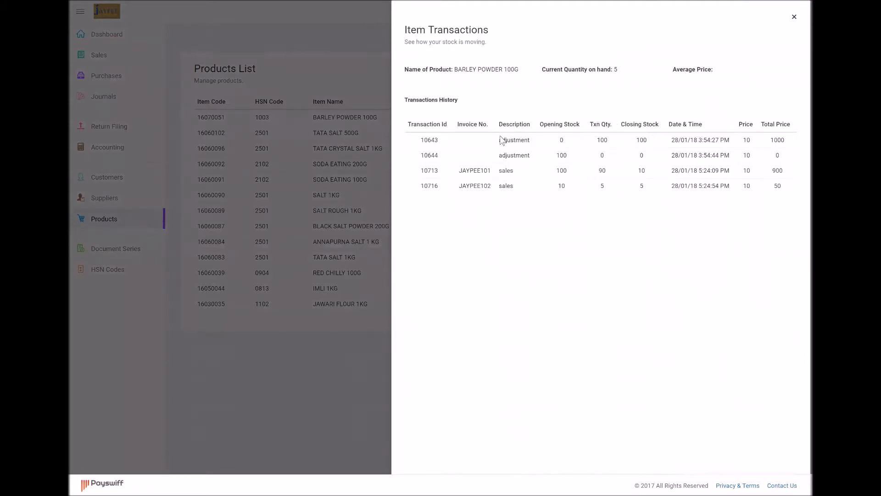
drag(501, 140, 614, 145)
click(614, 145)
drag(556, 152, 572, 152)
click(572, 153)
double_click(601, 171)
drag(462, 185, 491, 186)
click(601, 192)
click(794, 18)
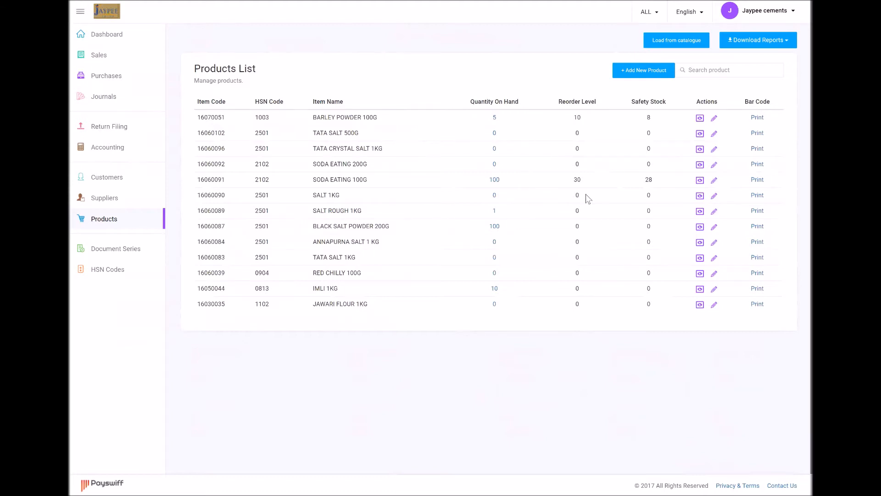
Review the transaction history and average price of SODA EATING 100G.
click(493, 183)
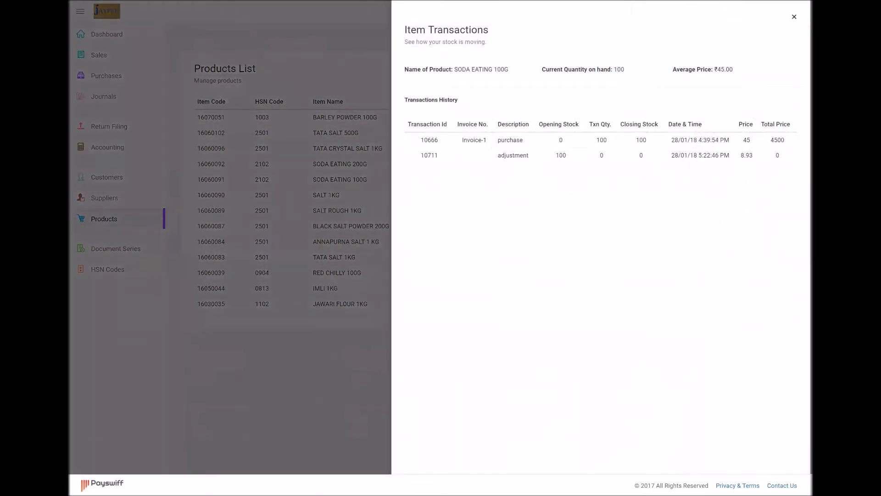
drag(733, 69, 714, 69)
click(794, 17)
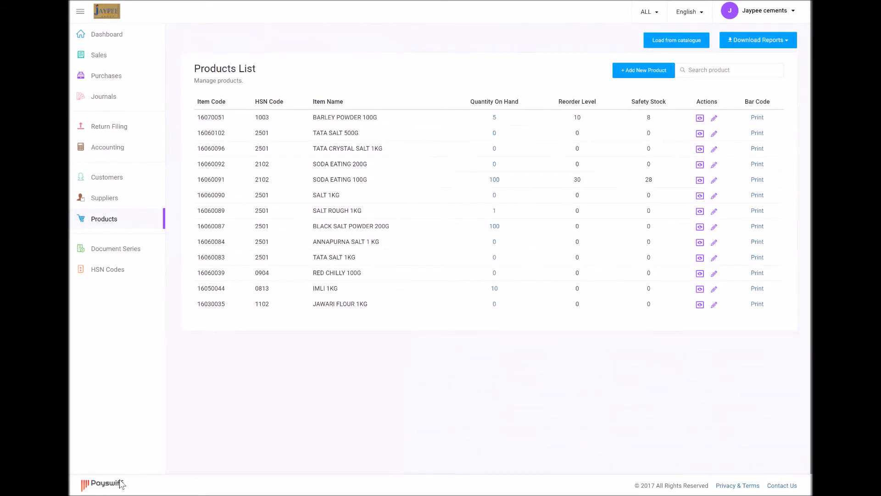
Check the dashboard's stock counts again and show the downloadable report types for the products list.
click(106, 37)
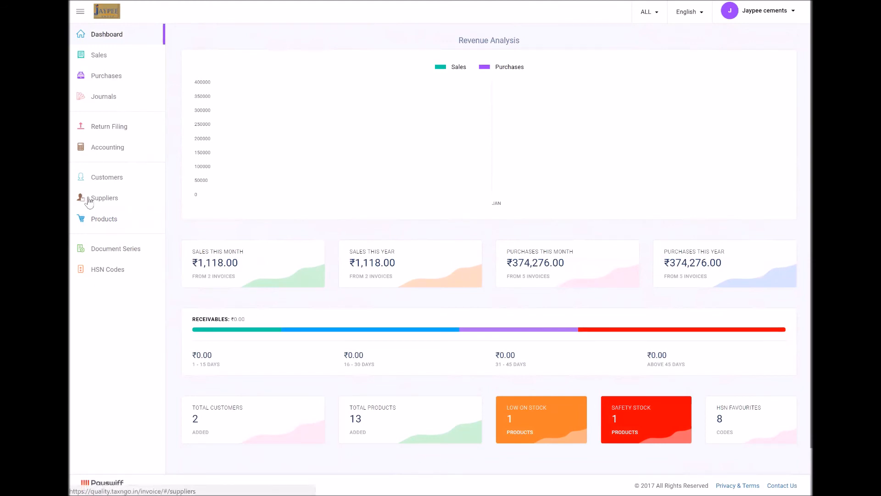
click(104, 219)
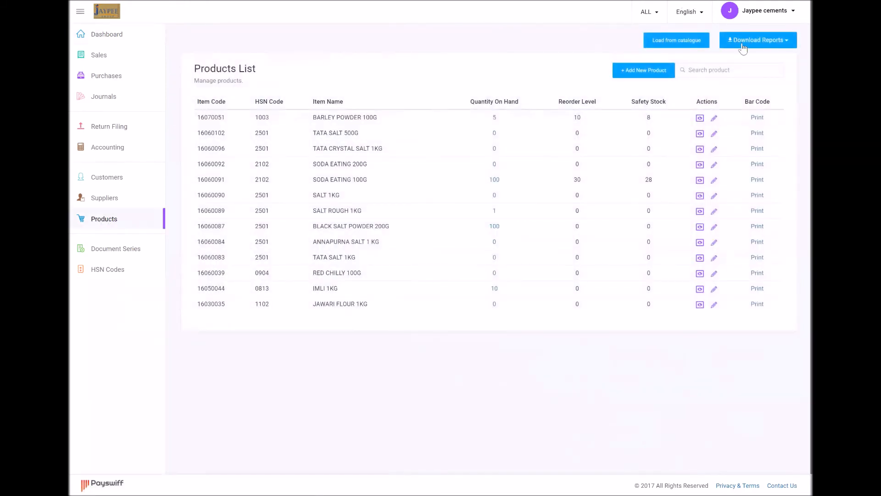
click(743, 46)
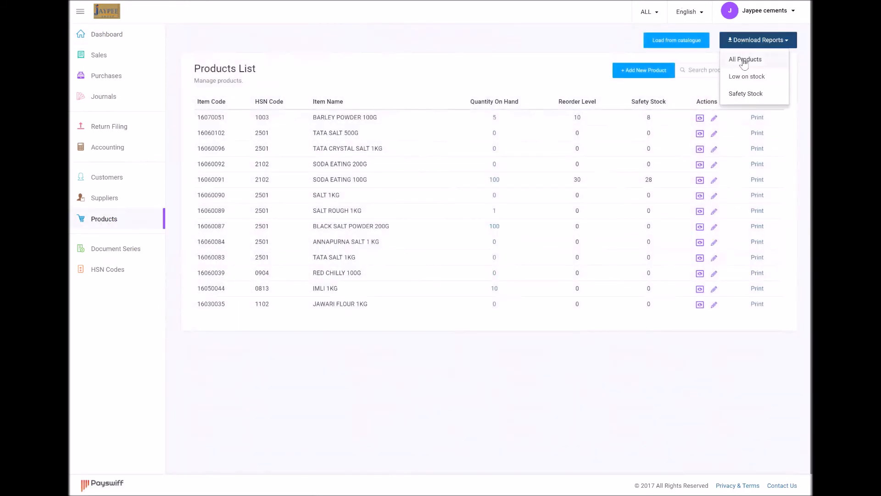